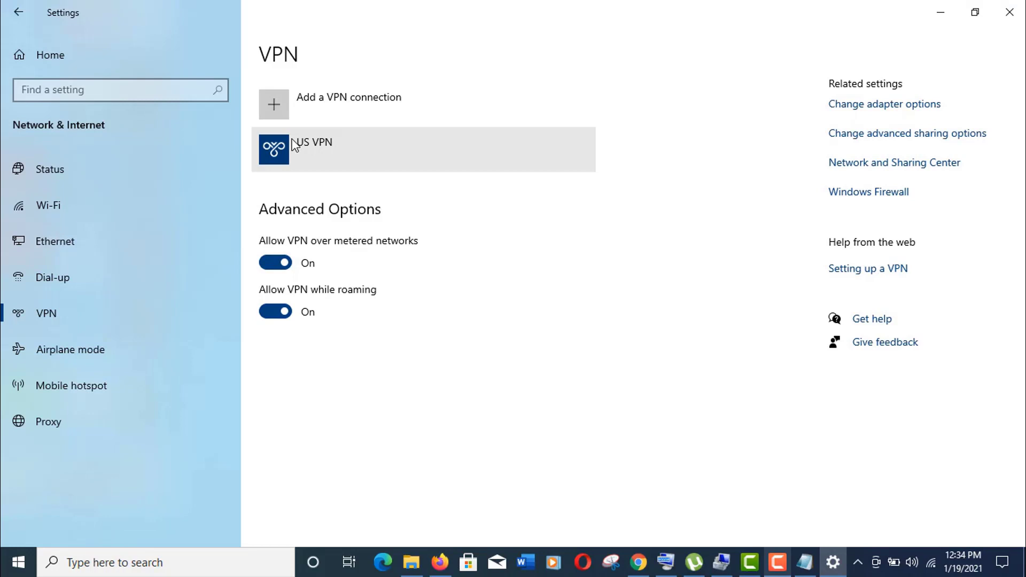
Connect US VPN with the saved sign-in; it fails because the remote port is closed
{"action": "left_click", "coordinate": [294, 145]}
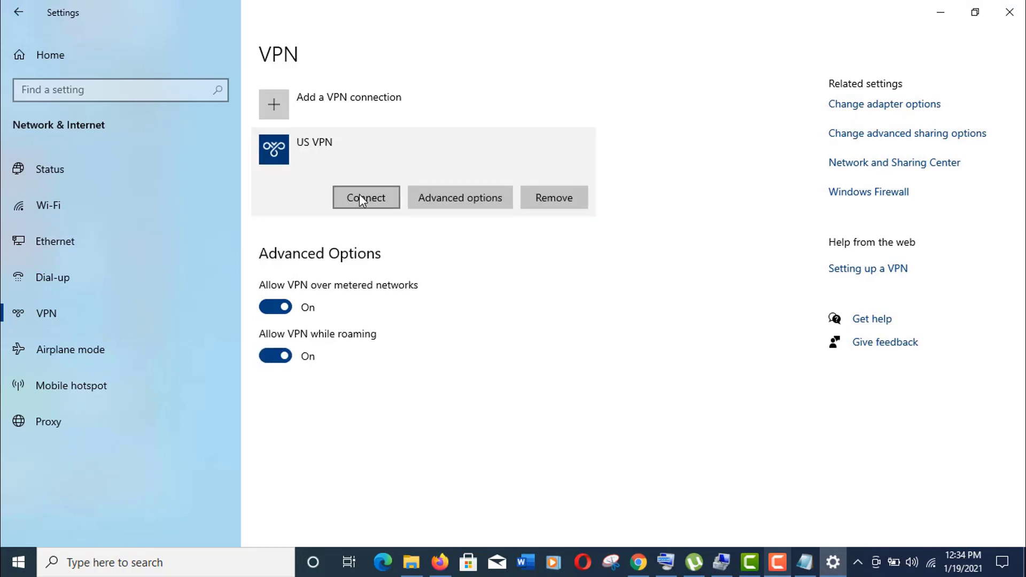
{"action": "left_click", "coordinate": [360, 195]}
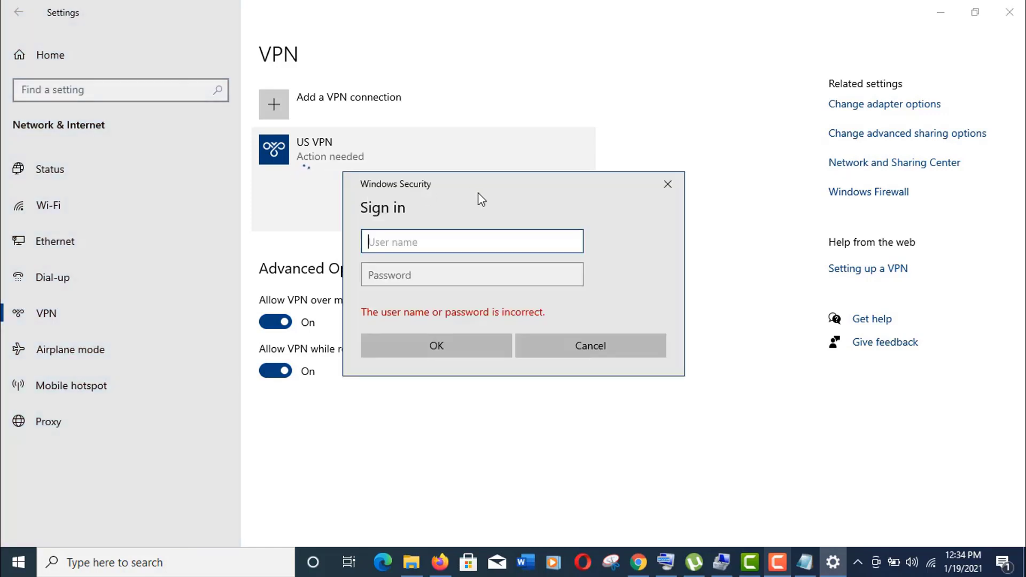
{"action": "left_click_drag", "start_coordinate": [479, 197], "coordinate": [490, 178]}
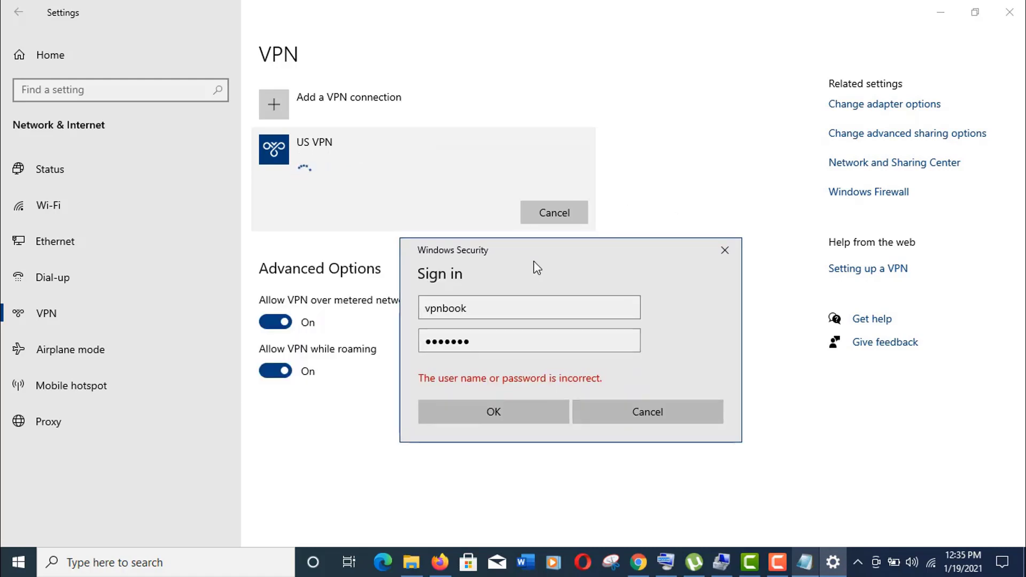
{"action": "left_click", "coordinate": [485, 409]}
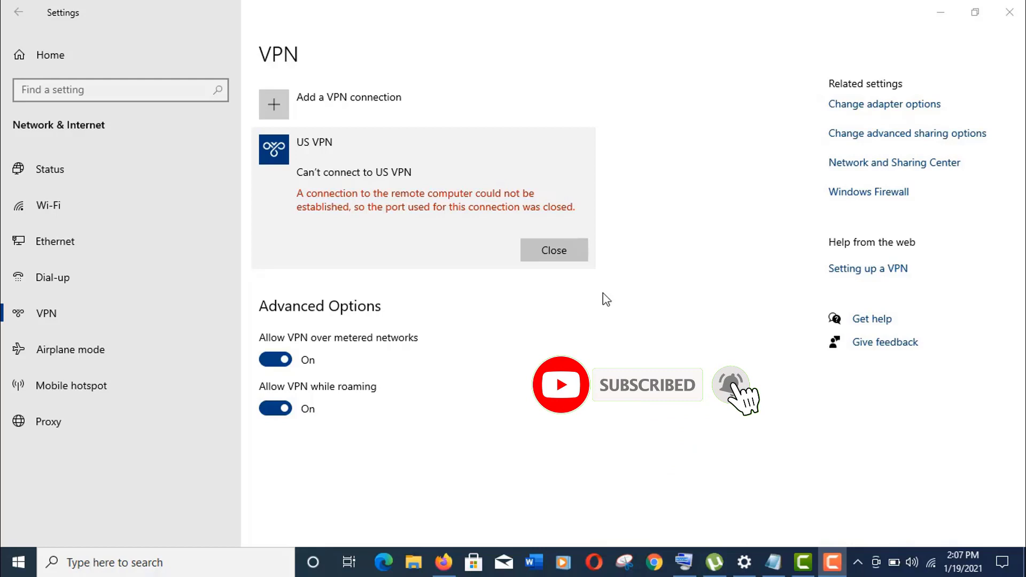
Close the 'Can't connect to US VPN' error message
{"action": "left_click", "coordinate": [560, 257]}
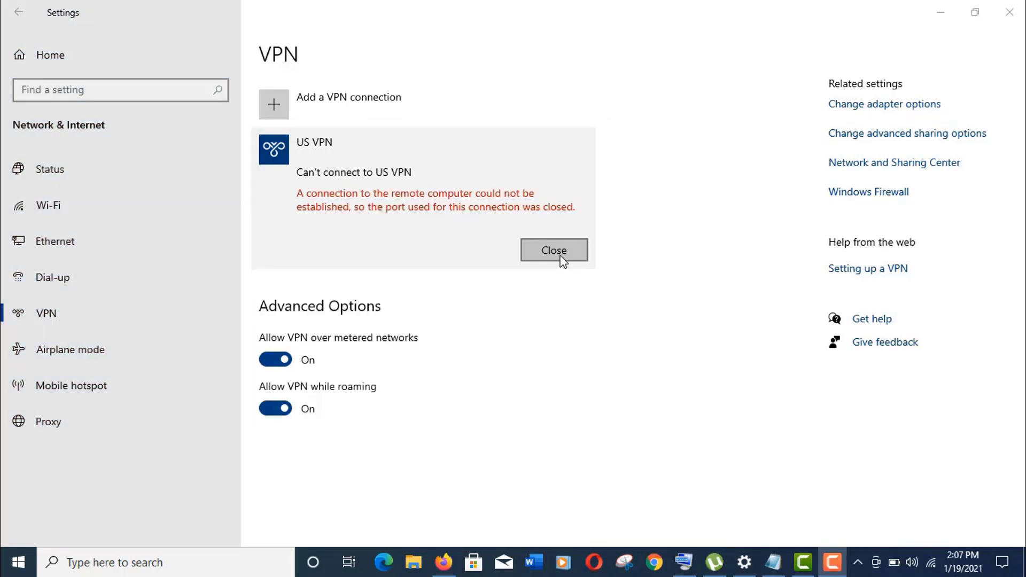
Dismiss the error and turn off VPN over metered networks and while roaming
{"action": "left_click", "coordinate": [553, 251]}
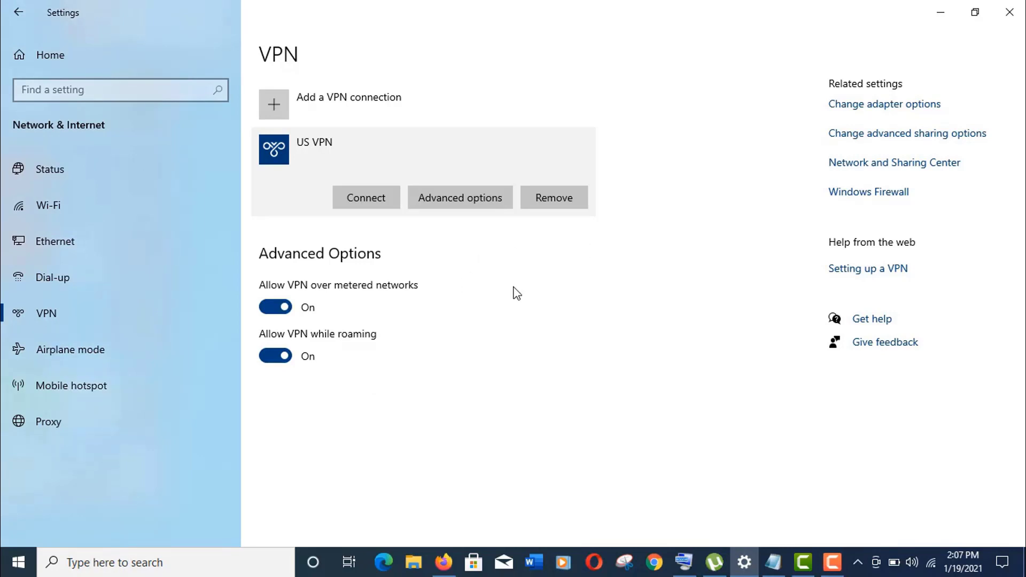
{"action": "left_click", "coordinate": [274, 306]}
{"action": "left_click", "coordinate": [273, 354]}
Connect US VPN using the user name and password copied from pptp.txt
{"action": "left_click", "coordinate": [366, 195]}
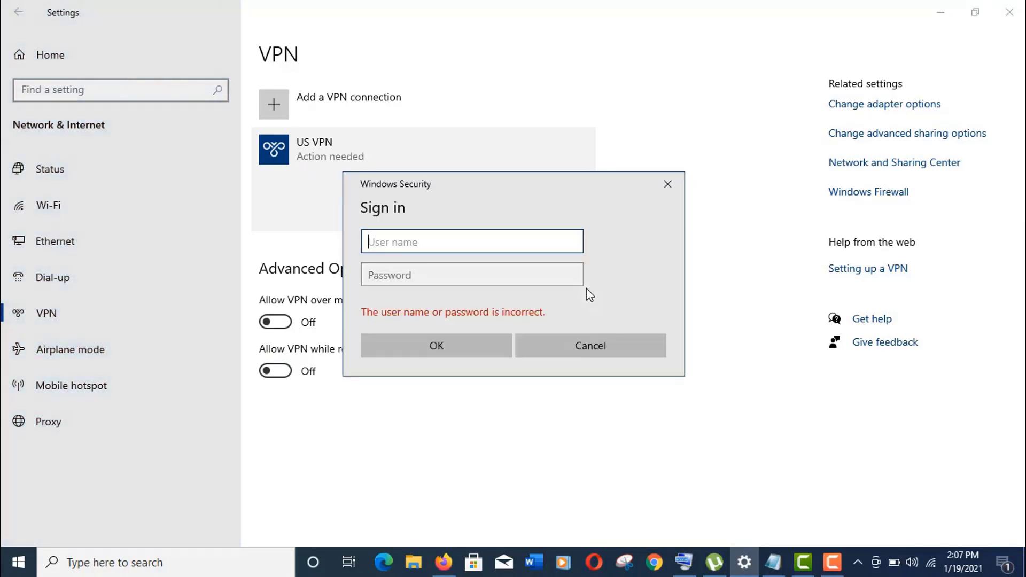
{"action": "left_click", "coordinate": [773, 562]}
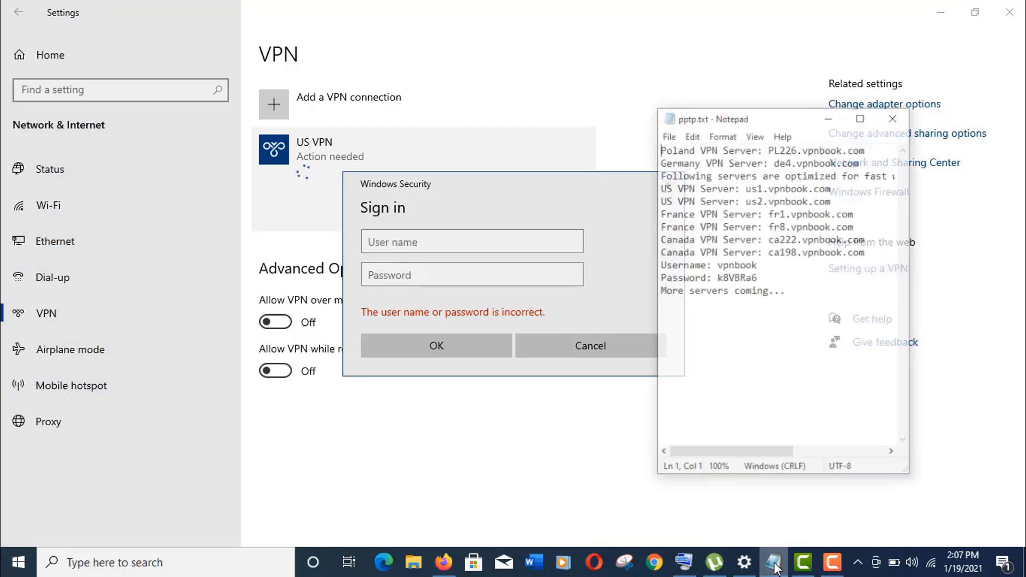
{"action": "left_click_drag", "start_coordinate": [754, 243], "coordinate": [714, 243]}
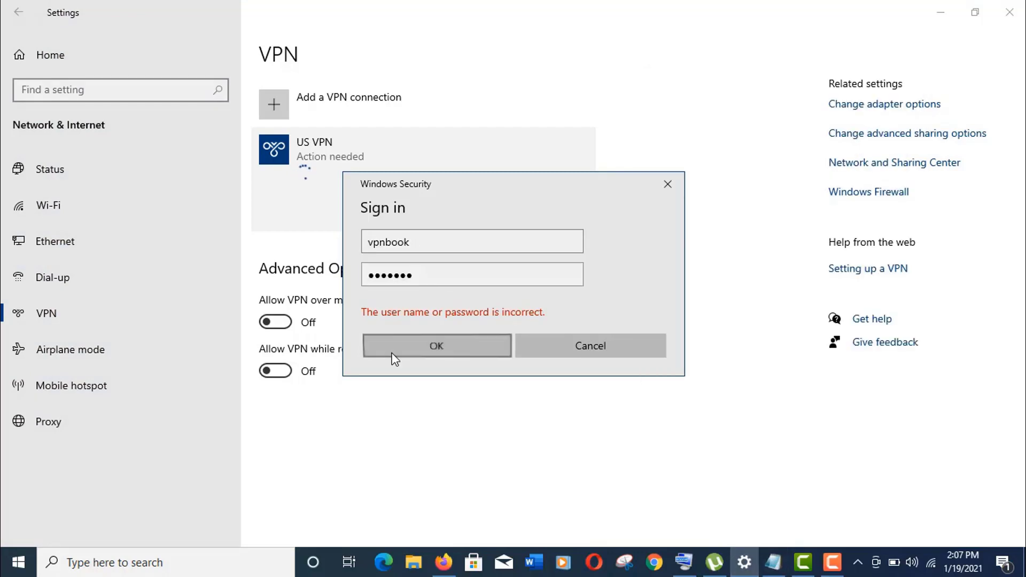
{"action": "left_click", "coordinate": [393, 352]}
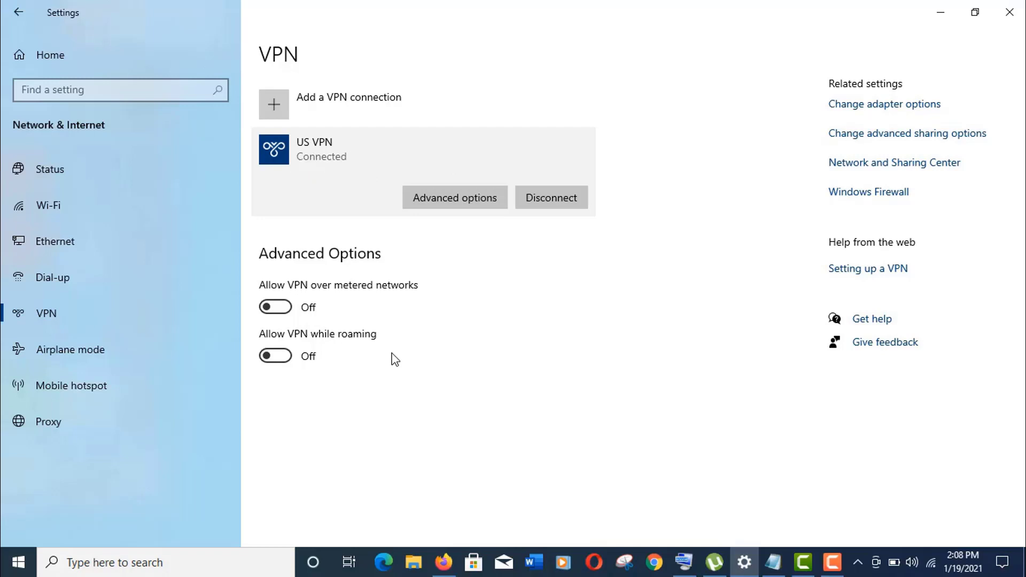
Turn metered and roaming options back On, then disconnect and reconnect US VPN
{"action": "left_click", "coordinate": [286, 310]}
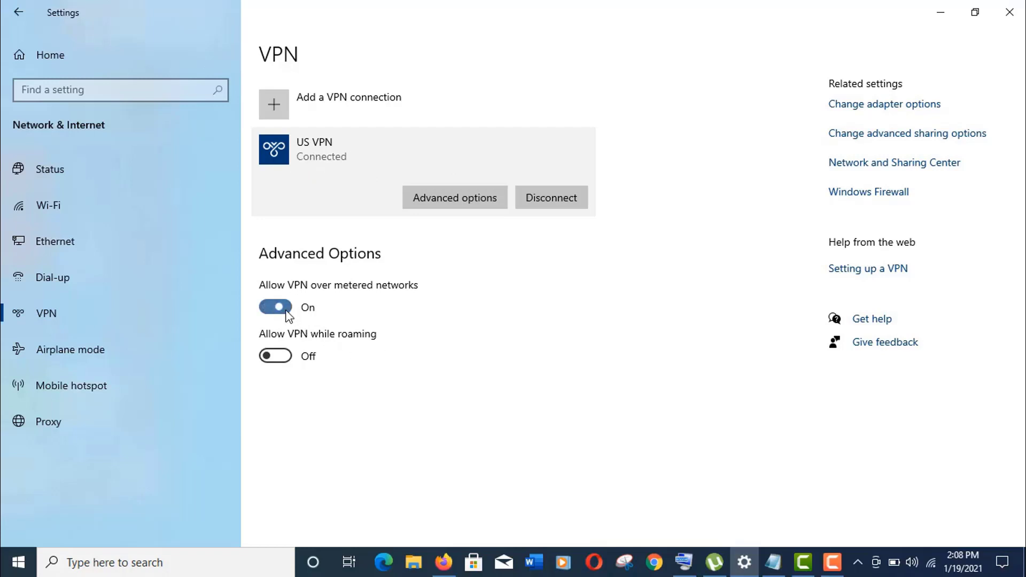
{"action": "left_click", "coordinate": [285, 357]}
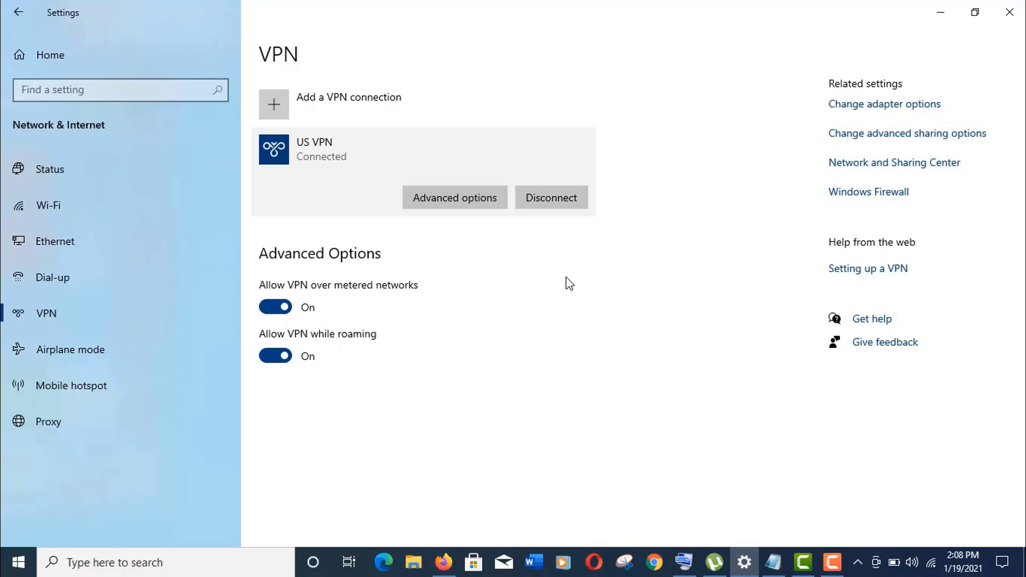
{"action": "left_click", "coordinate": [559, 206]}
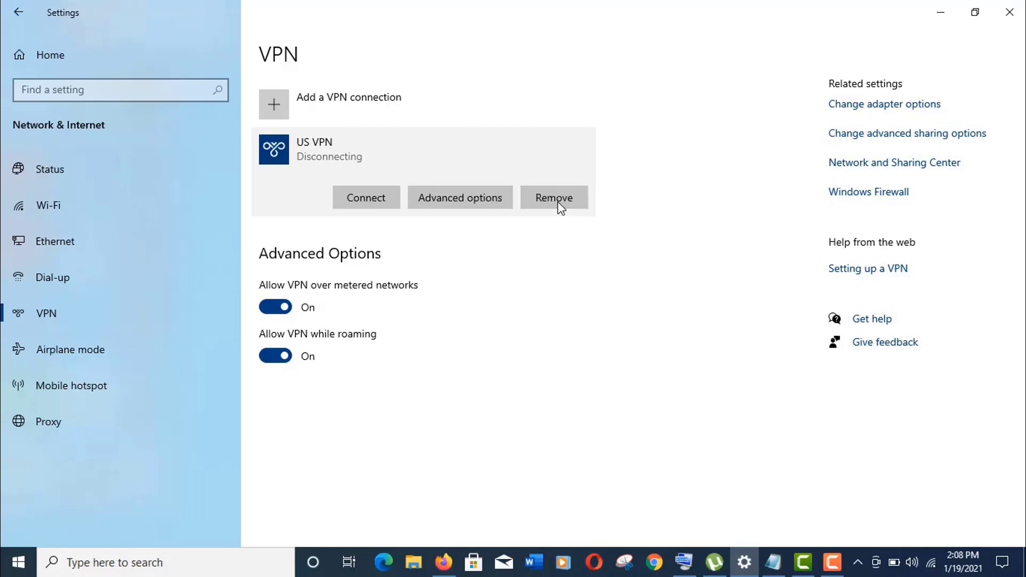
{"action": "left_click", "coordinate": [367, 198]}
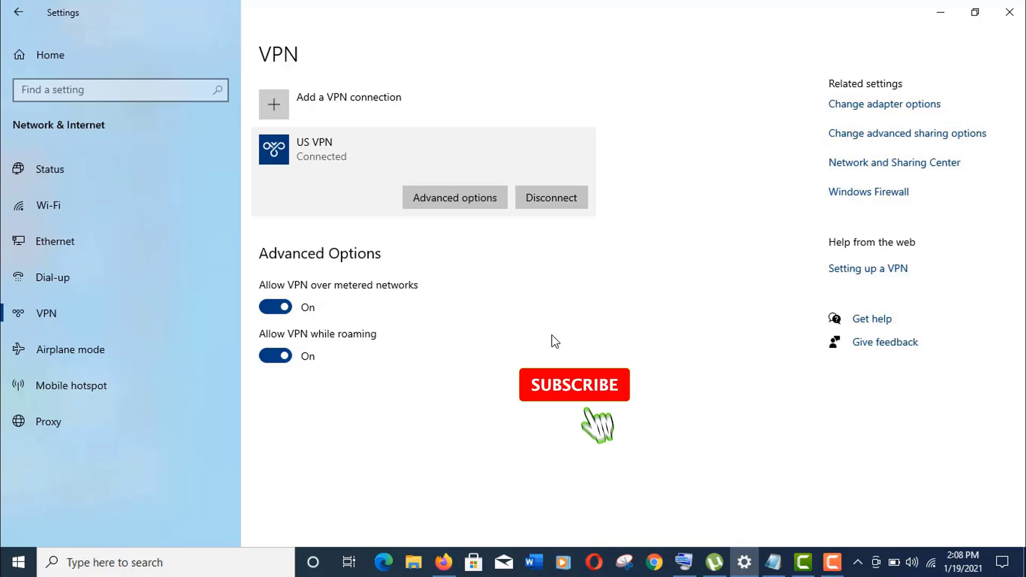
Disconnect US VPN, clear its saved sign-in info, and return to the VPN page
{"action": "left_click", "coordinate": [537, 203]}
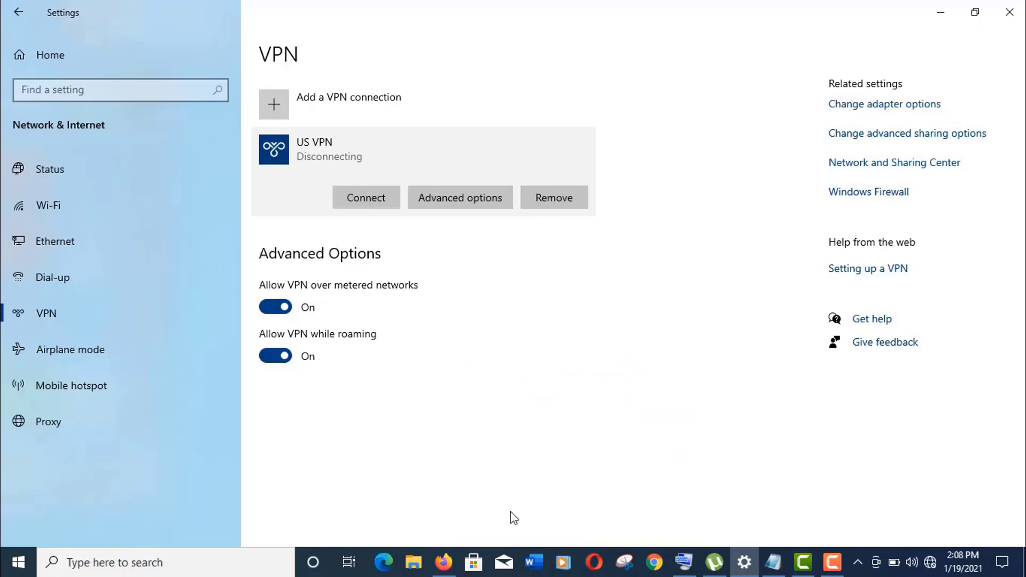
{"action": "left_click", "coordinate": [482, 198]}
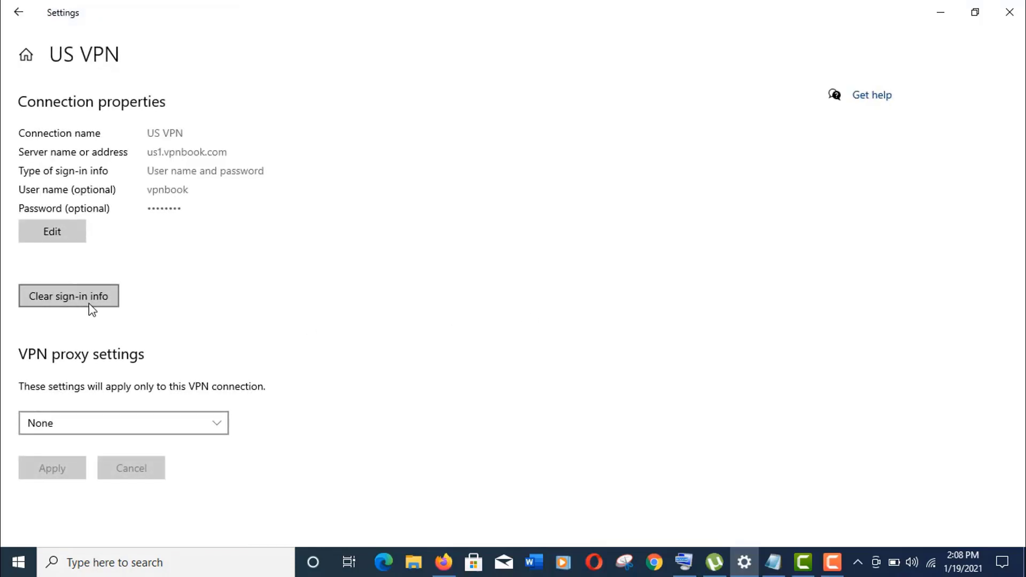
{"action": "left_click", "coordinate": [85, 290]}
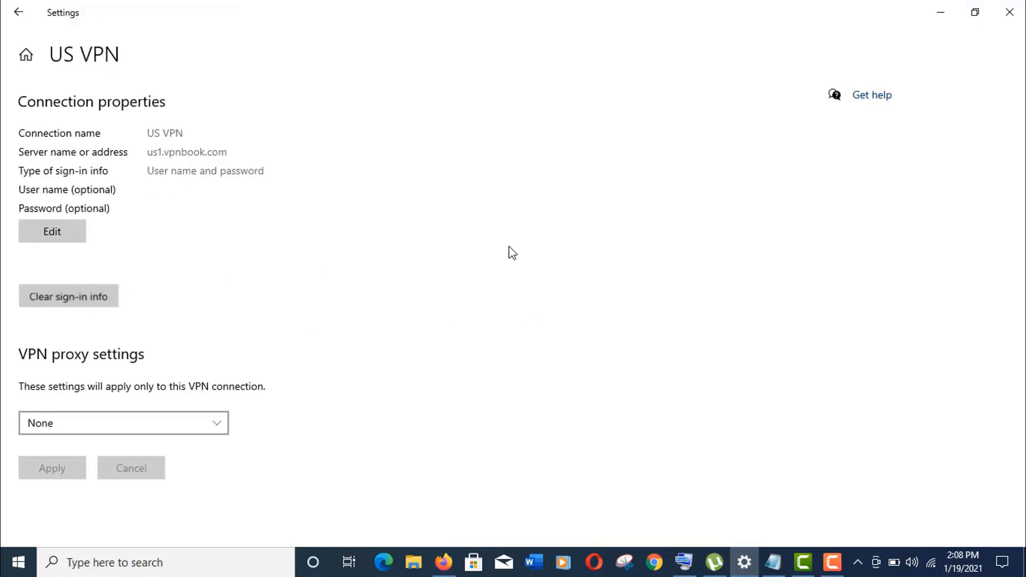
{"action": "left_click", "coordinate": [18, 12]}
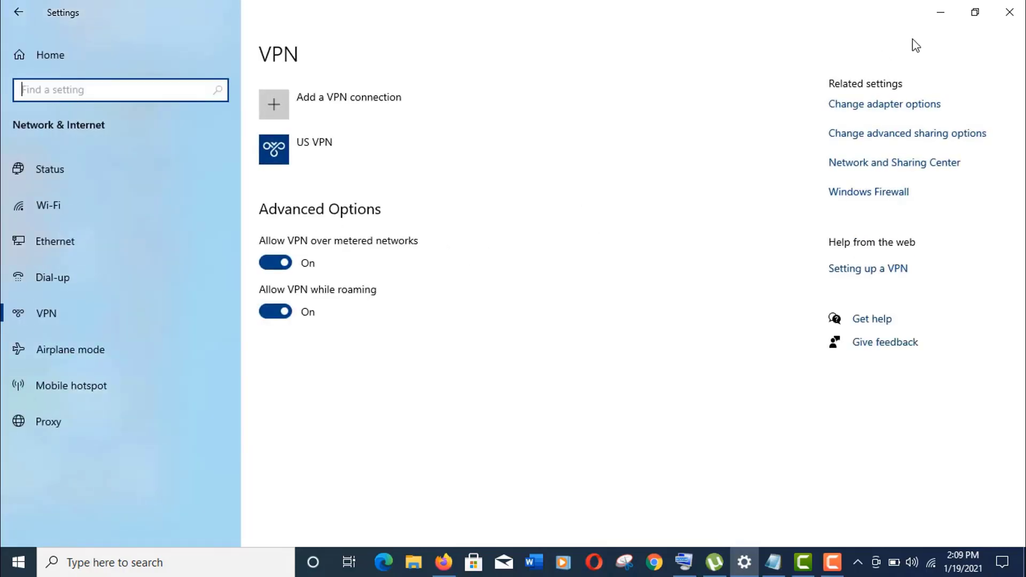
Minimize Settings and open Computer Management from This PC's Manage option
{"action": "left_click", "coordinate": [953, 10]}
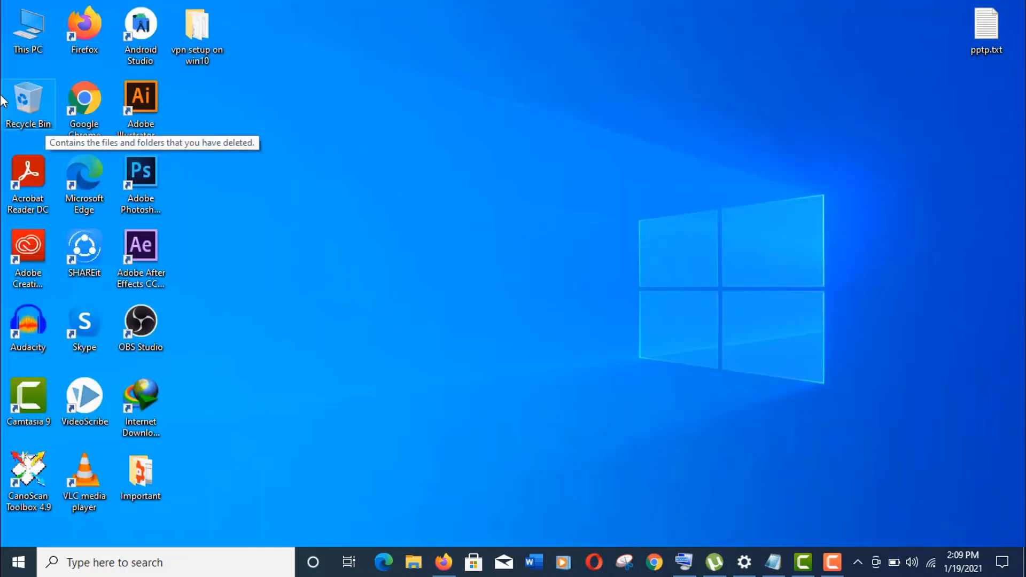
{"action": "right_click", "coordinate": [31, 33]}
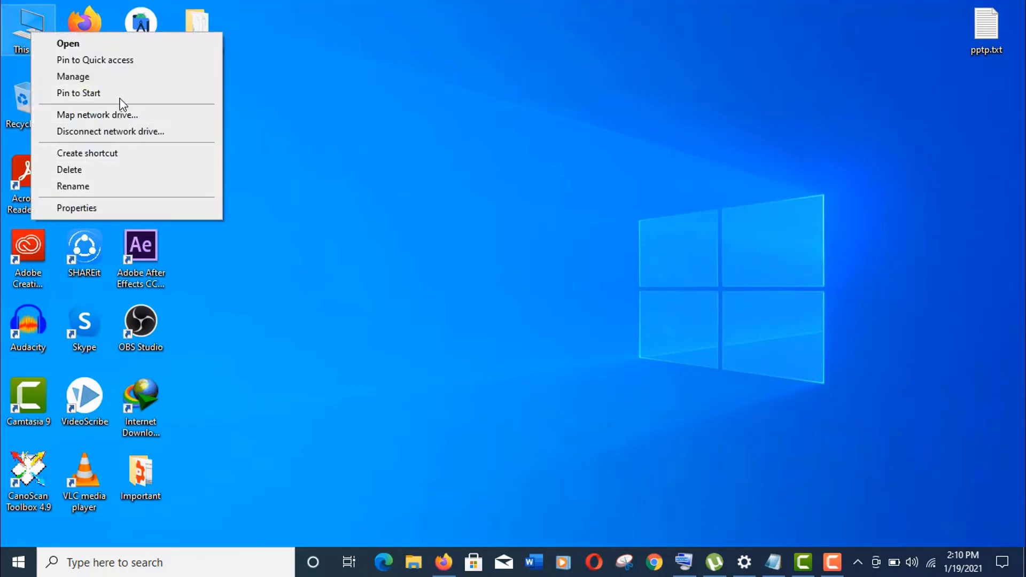
{"action": "left_click", "coordinate": [118, 78]}
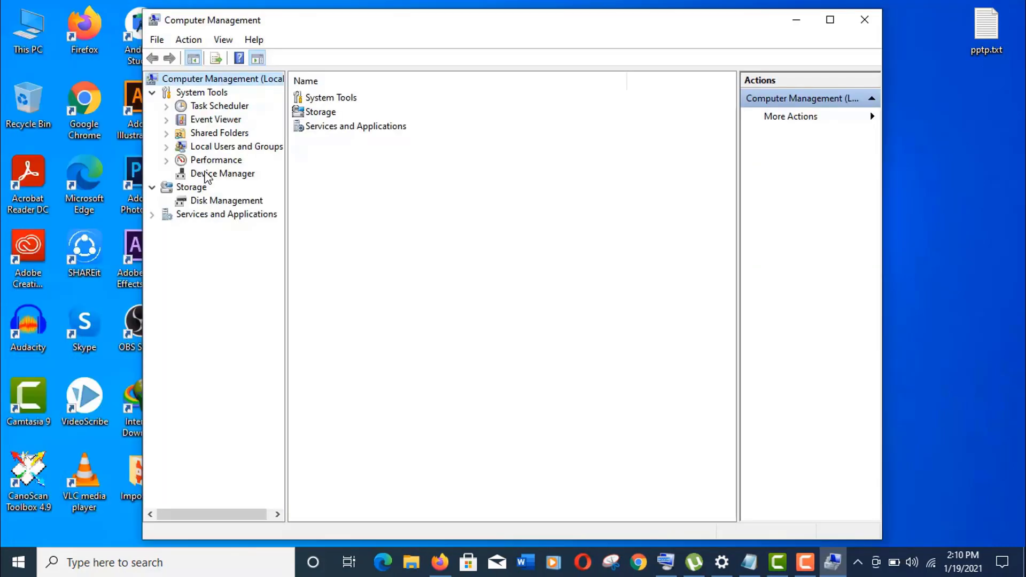
In Device Manager, expand Network adapters and select WAN Miniport (IKEv2)
{"action": "left_click", "coordinate": [206, 173]}
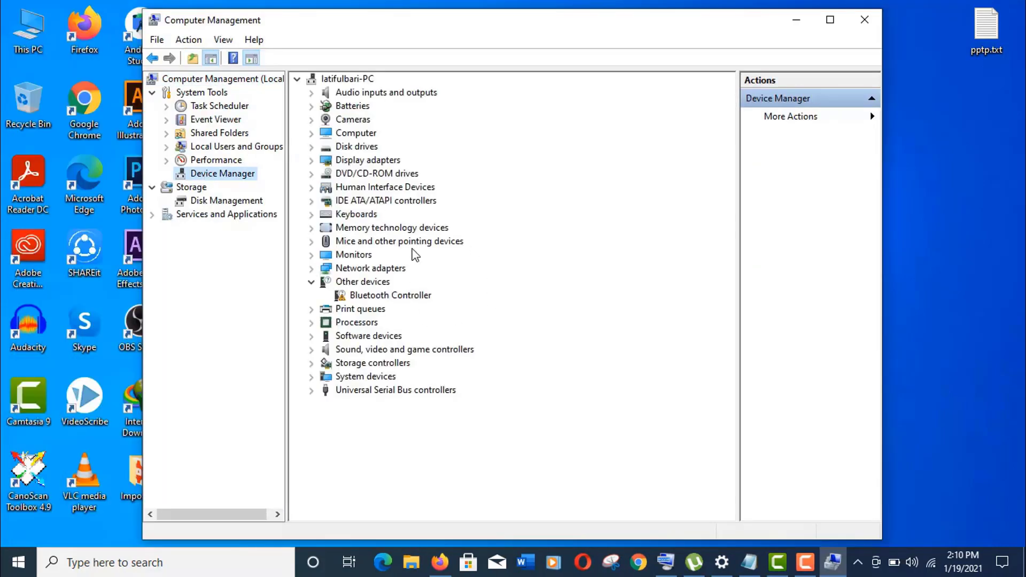
{"action": "left_click", "coordinate": [312, 269]}
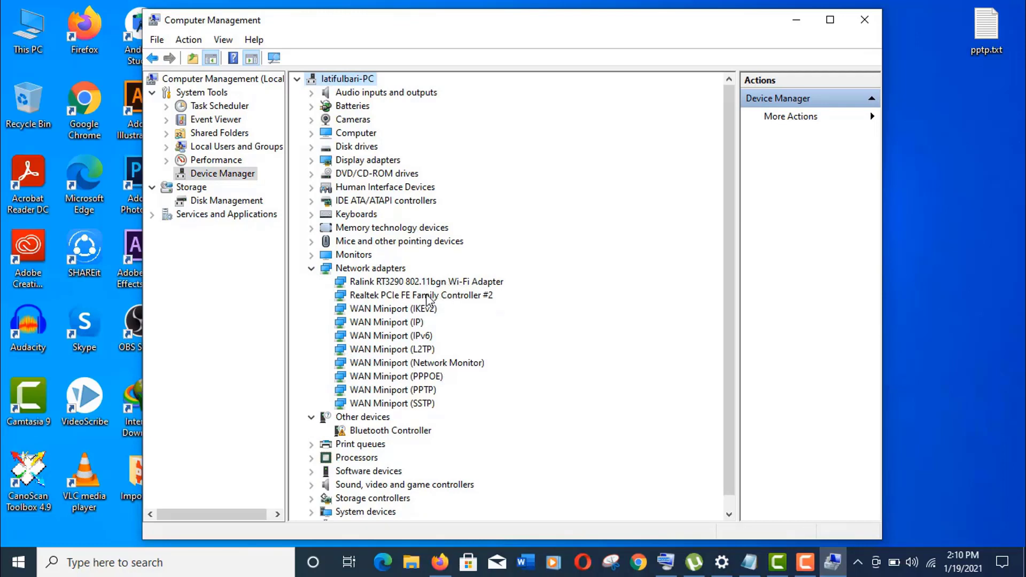
{"action": "left_click", "coordinate": [426, 309]}
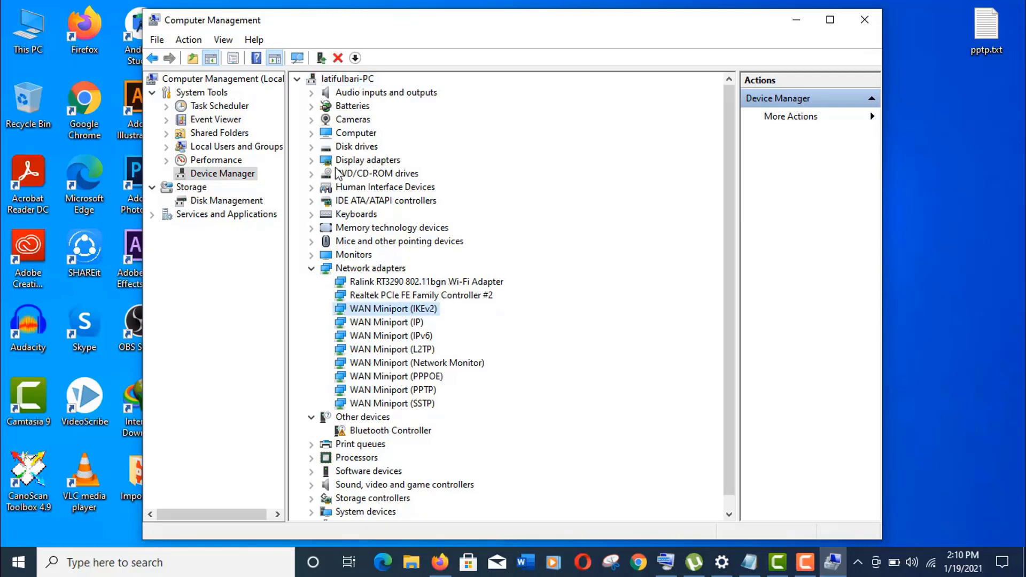
Uninstall WAN Miniport (IKEv2), (IP) and others, then scan for hardware changes to reinstall them
{"action": "left_click", "coordinate": [338, 58]}
{"action": "left_click", "coordinate": [537, 342]}
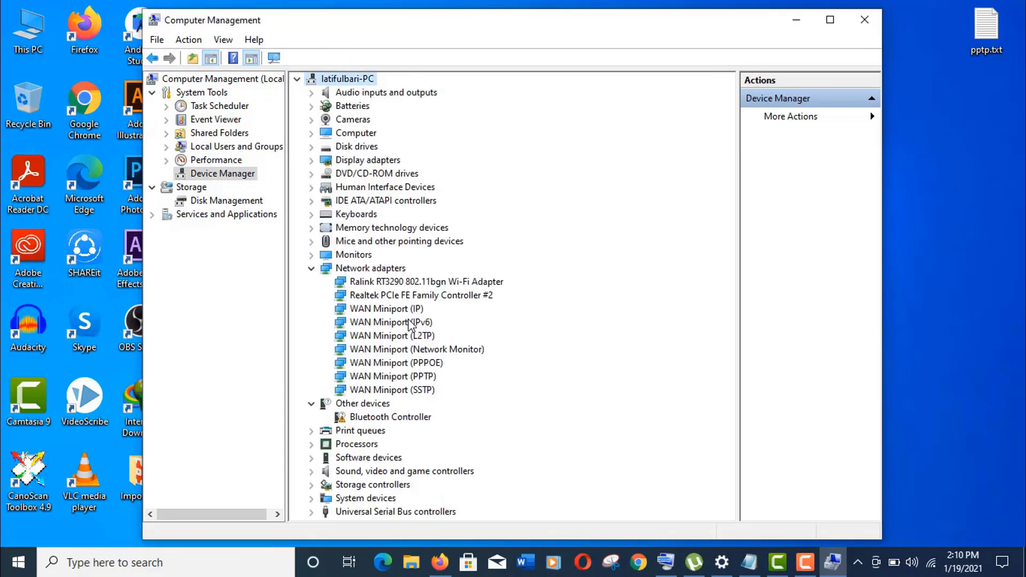
{"action": "left_click", "coordinate": [410, 310]}
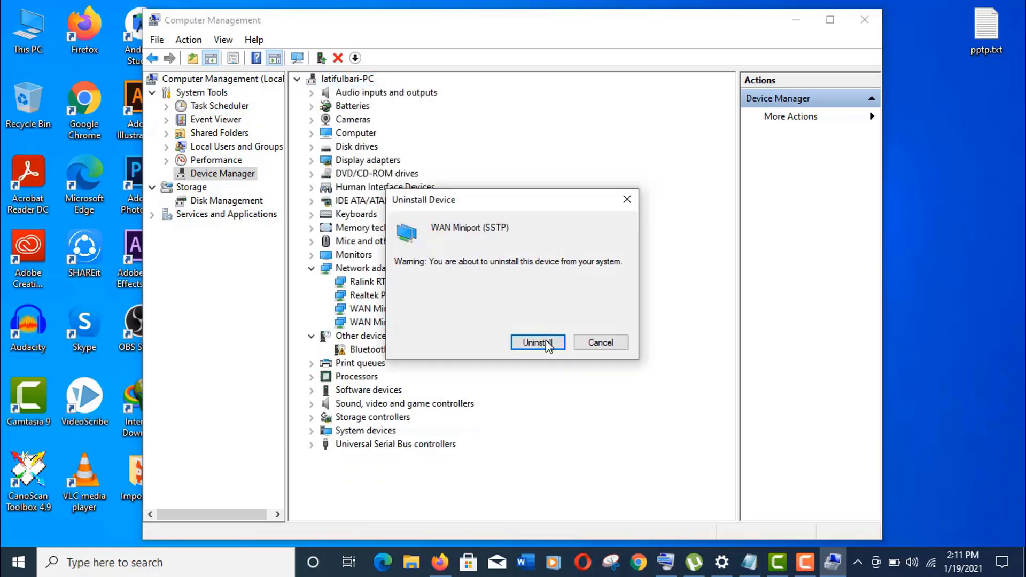
{"action": "left_click", "coordinate": [547, 343]}
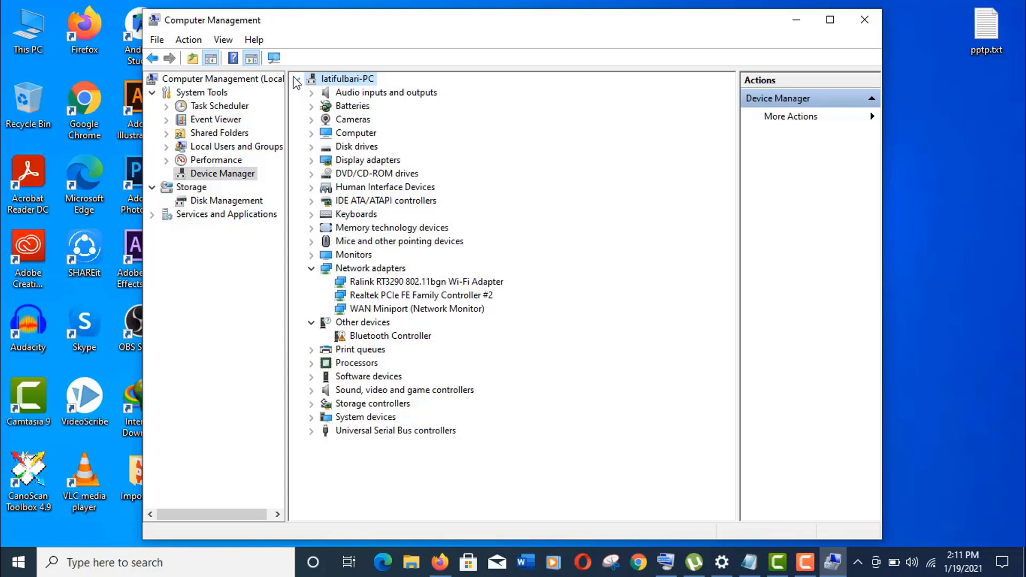
{"action": "left_click", "coordinate": [274, 59]}
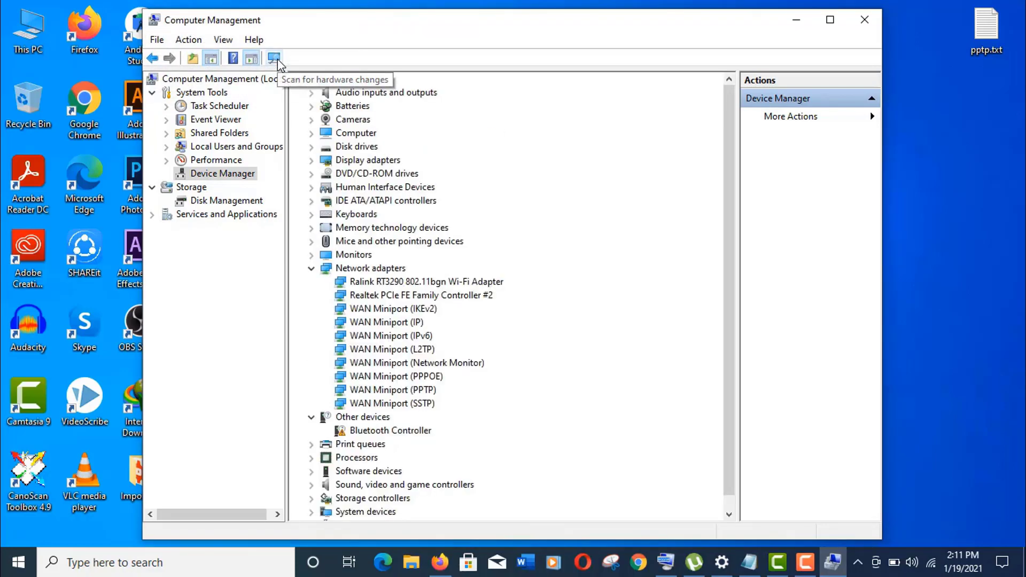
Minimize Computer Management, restore Settings, and start connecting US VPN
{"action": "left_click", "coordinate": [810, 24]}
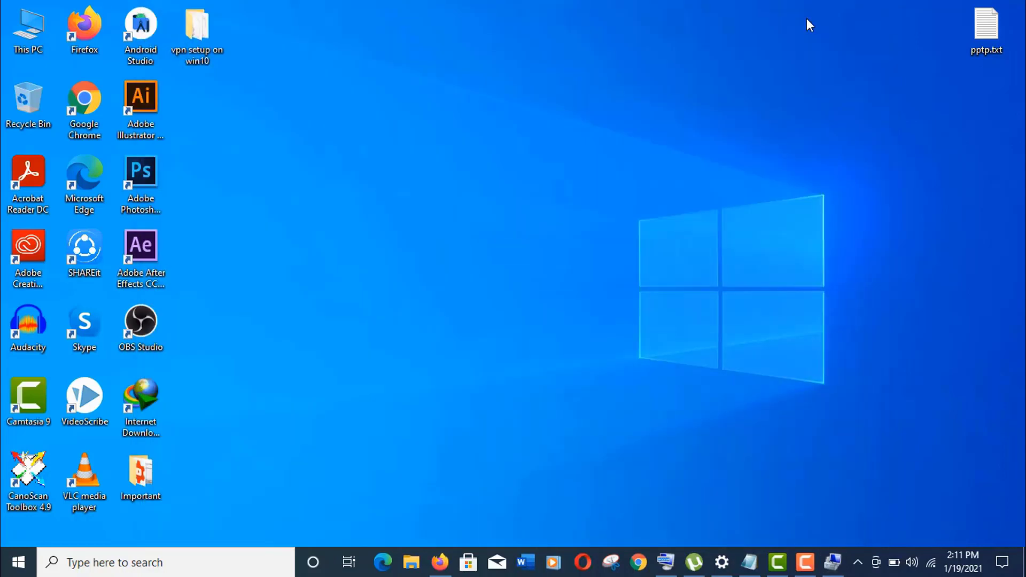
{"action": "left_click", "coordinate": [722, 561]}
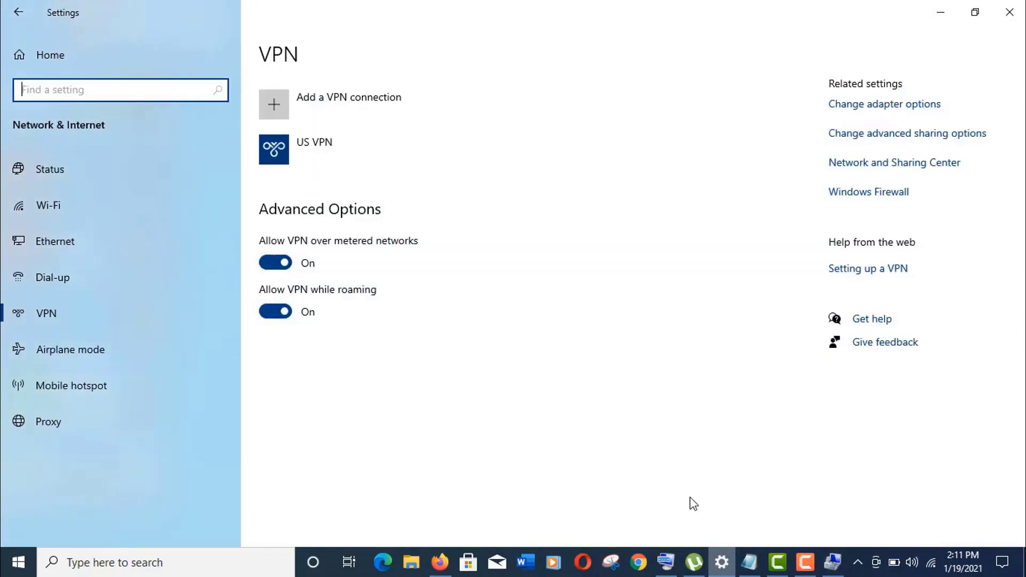
{"action": "left_click", "coordinate": [302, 156]}
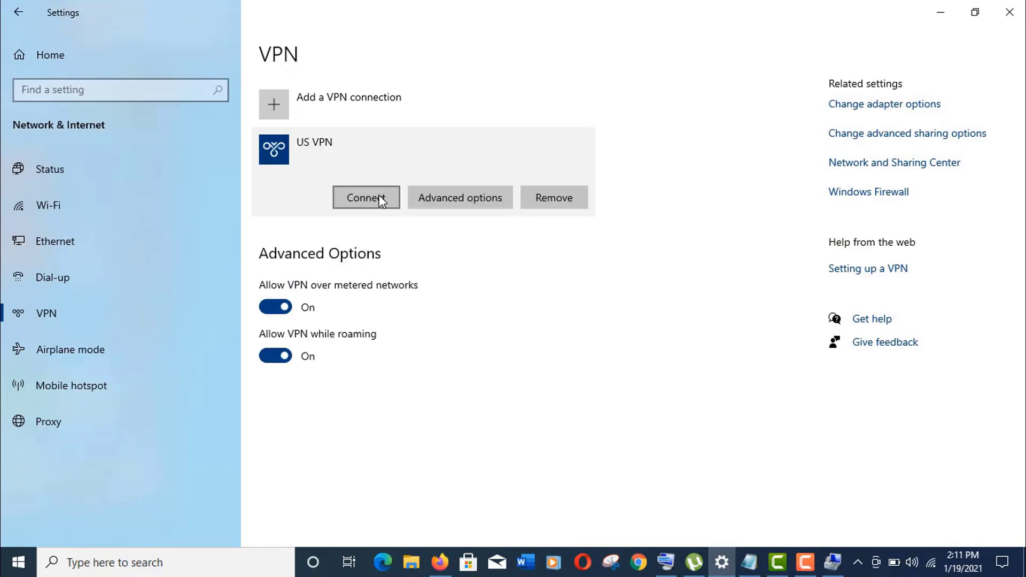
{"action": "left_click", "coordinate": [379, 199]}
Paste the account password into the sign-in dialog and submit it
{"action": "right_click", "coordinate": [442, 267]}
{"action": "left_click", "coordinate": [472, 281]}
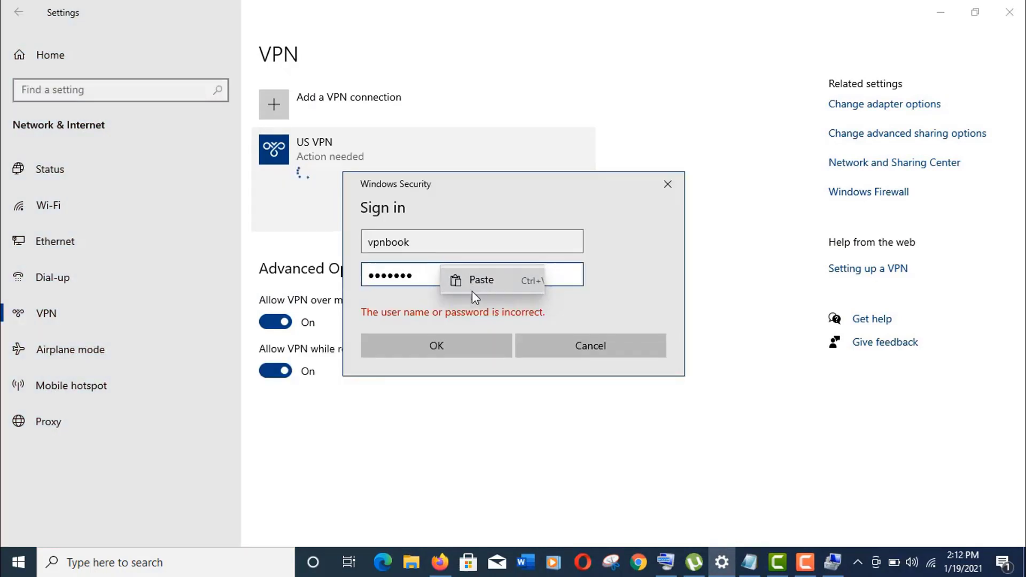
{"action": "left_click", "coordinate": [451, 344]}
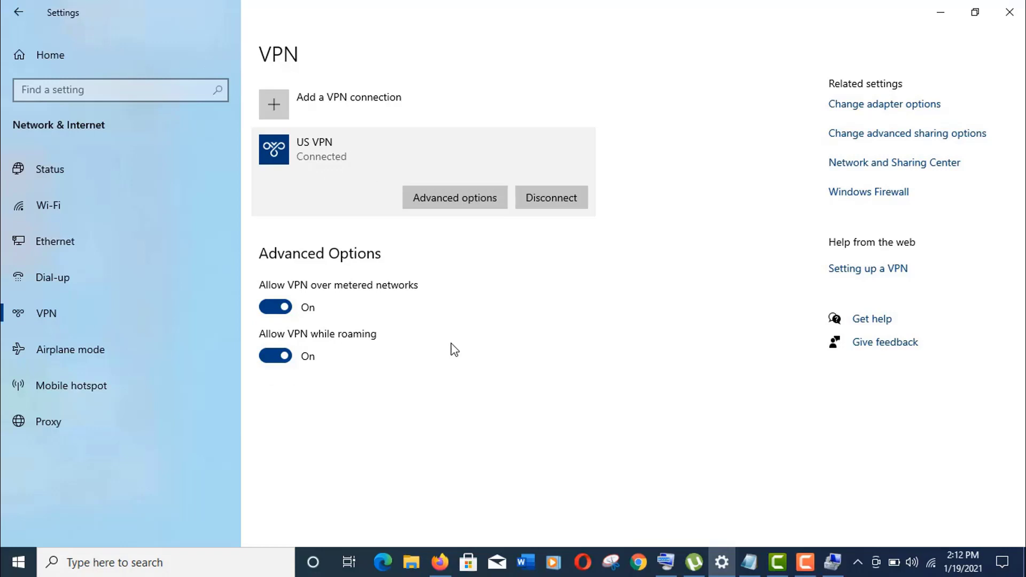
{"action": "left_click", "coordinate": [570, 191]}
{"action": "left_click", "coordinate": [275, 307]}
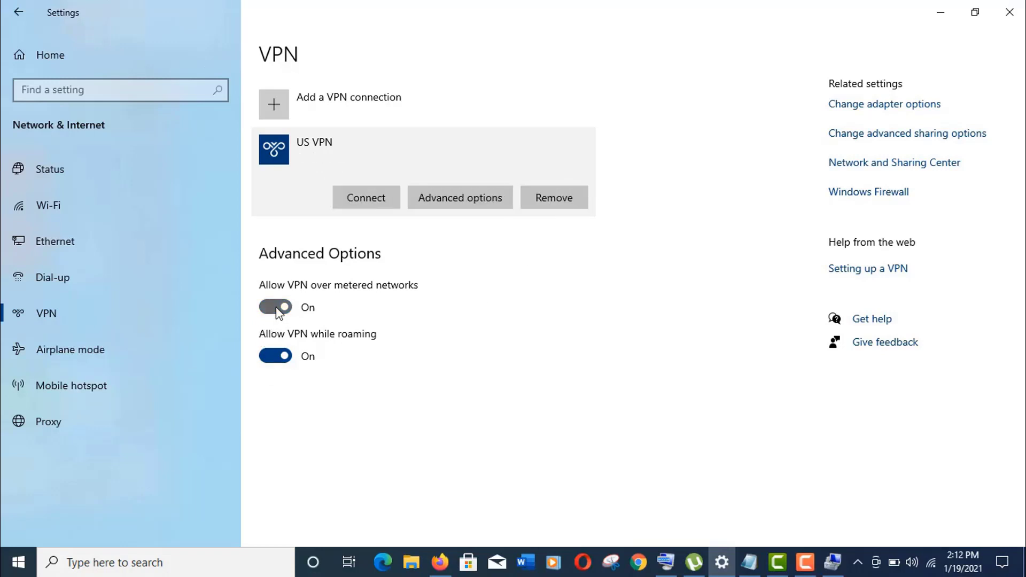
{"action": "left_click", "coordinate": [274, 358]}
{"action": "left_click", "coordinate": [380, 201]}
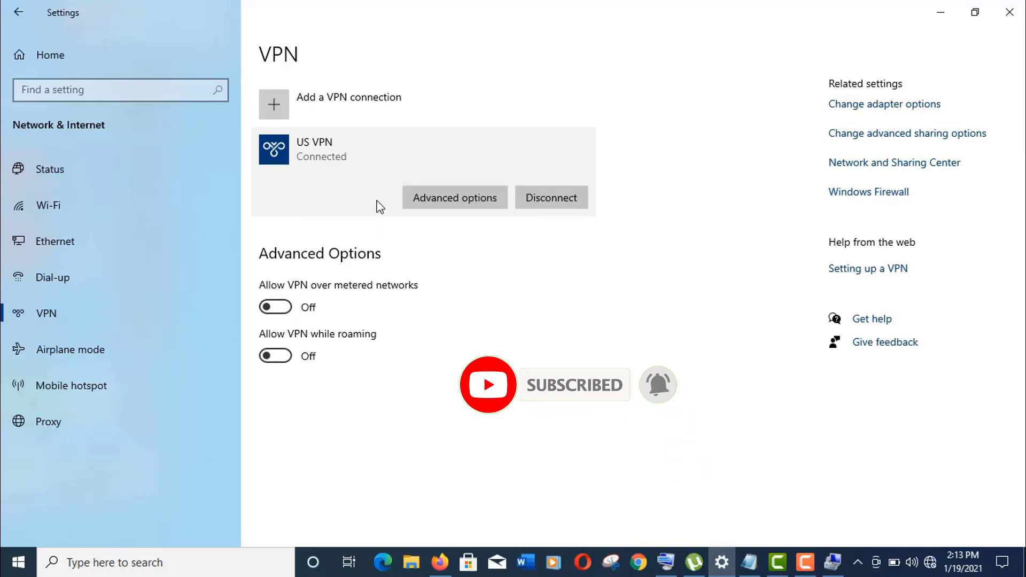
{"action": "left_click", "coordinate": [272, 306]}
{"action": "left_click", "coordinate": [287, 355]}
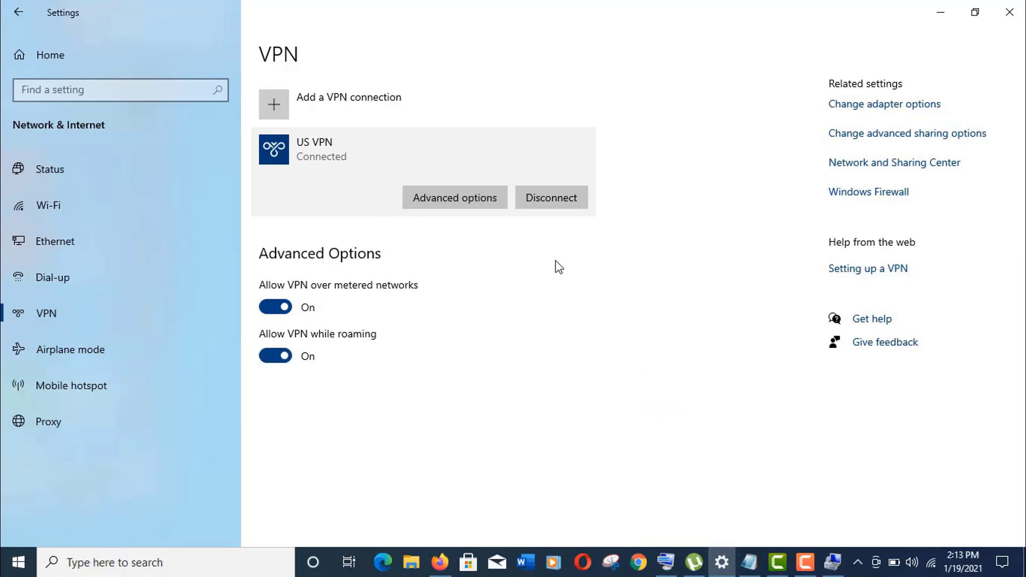